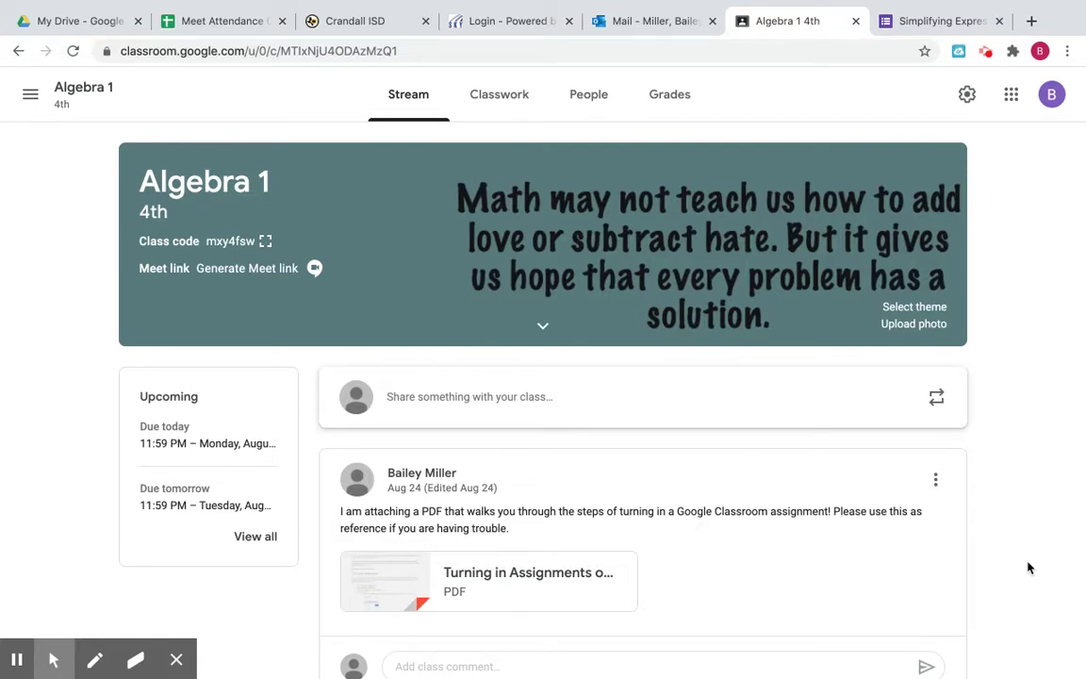
# Go to the Algebra 1 Classwork page and expand the Desmos calculator material under Online Calculators
pyautogui.click(510, 100)
pyautogui.scroll(5, 534, 170)
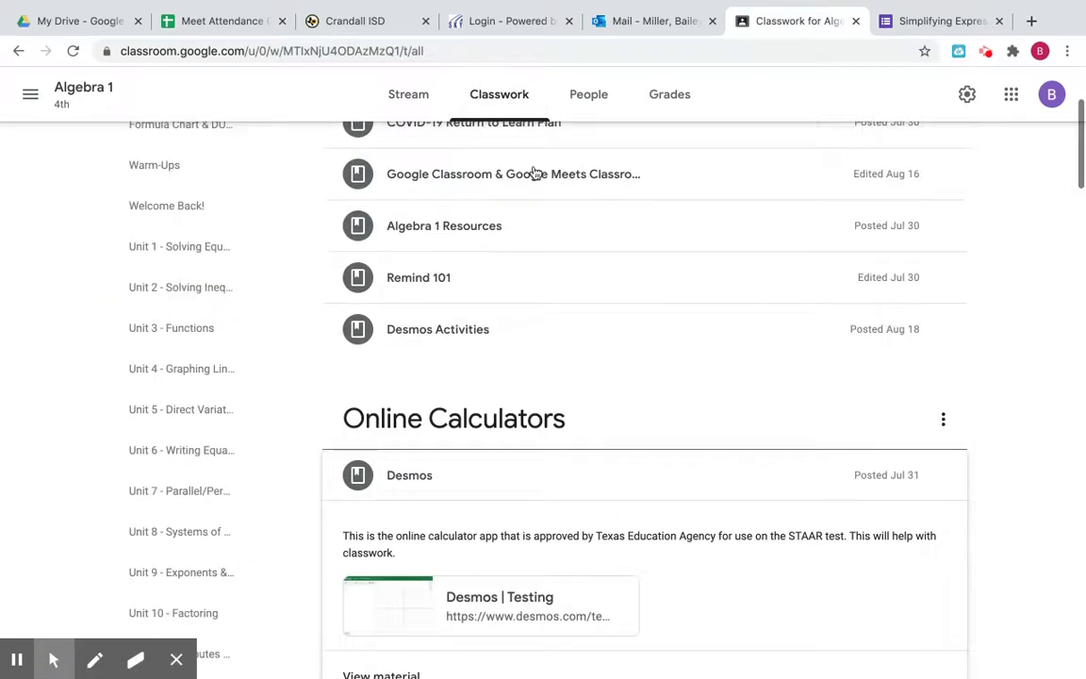
pyautogui.scroll(-1, 565, 198)
pyautogui.scroll(-3, 509, 424)
pyautogui.click(503, 510)
pyautogui.click(468, 369)
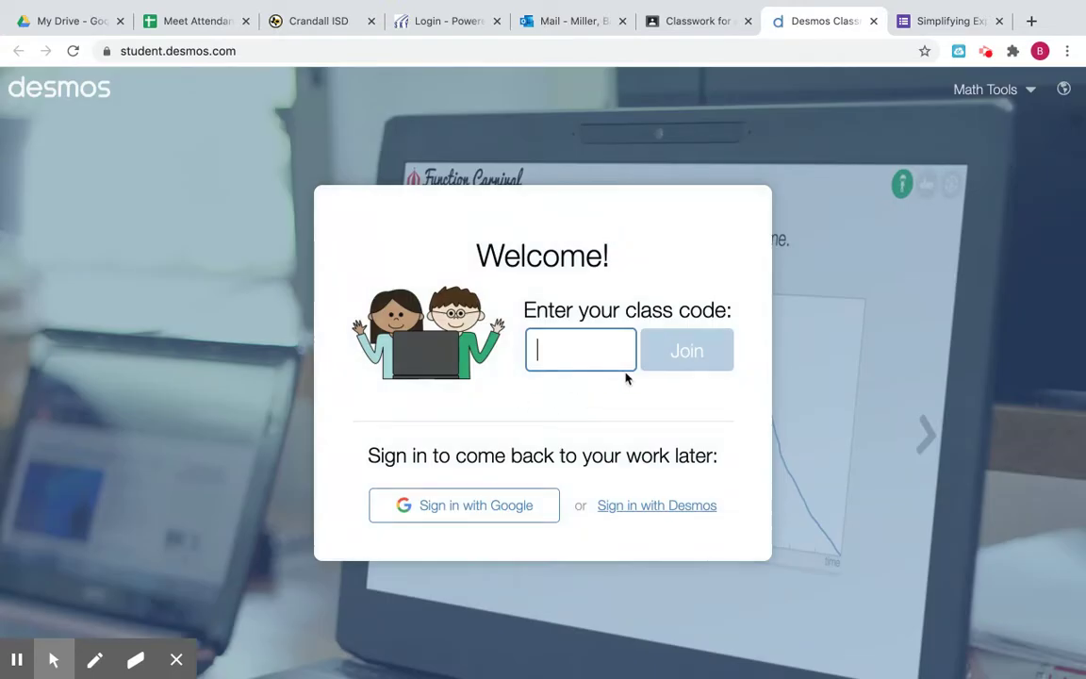
pyautogui.click(873, 22)
# Scroll to Online Calculators and expand the Desmos material to reveal its Desmos | Testing link
pyautogui.scroll(-5, 479, 456)
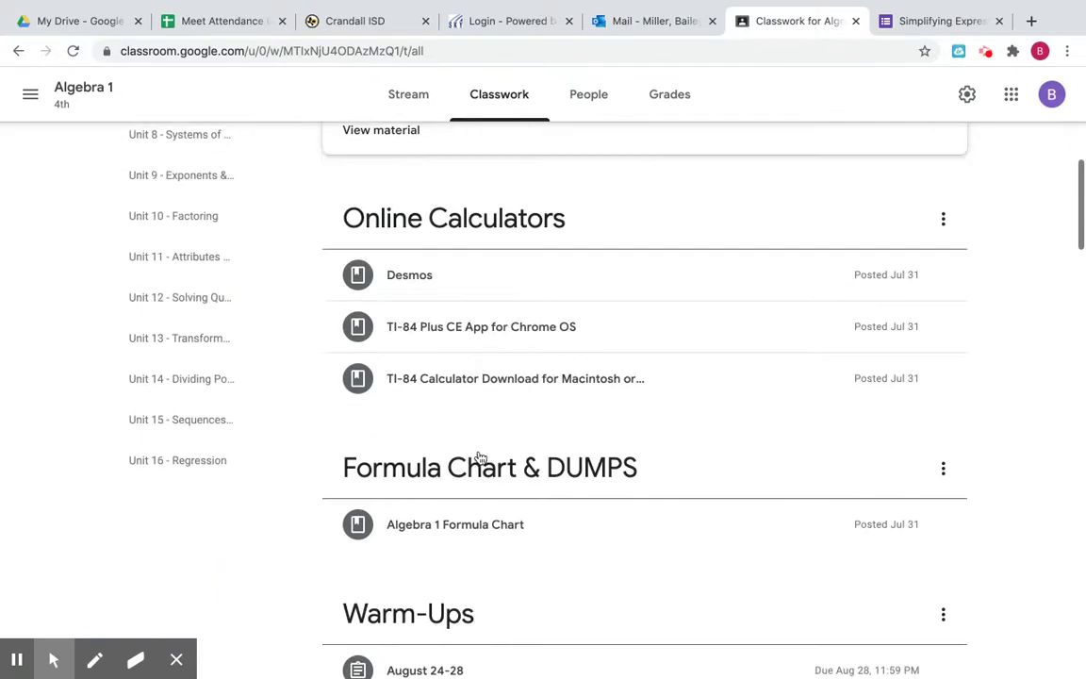
pyautogui.click(425, 278)
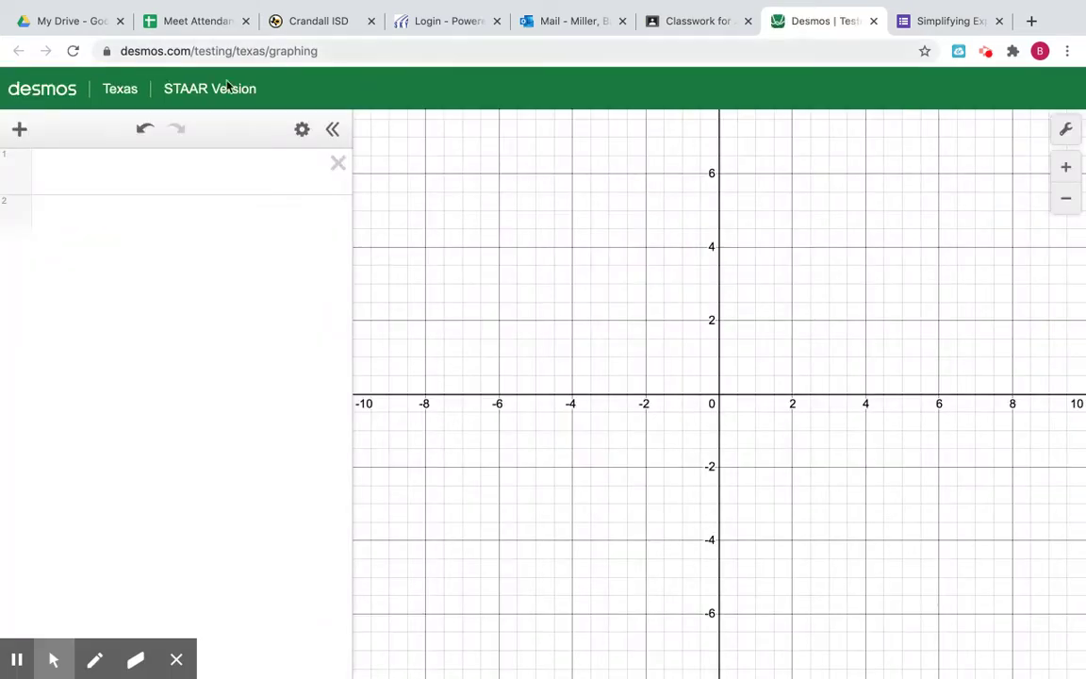
# Add three empty expression lines below line 1, then delete them again
pyautogui.click(176, 663)
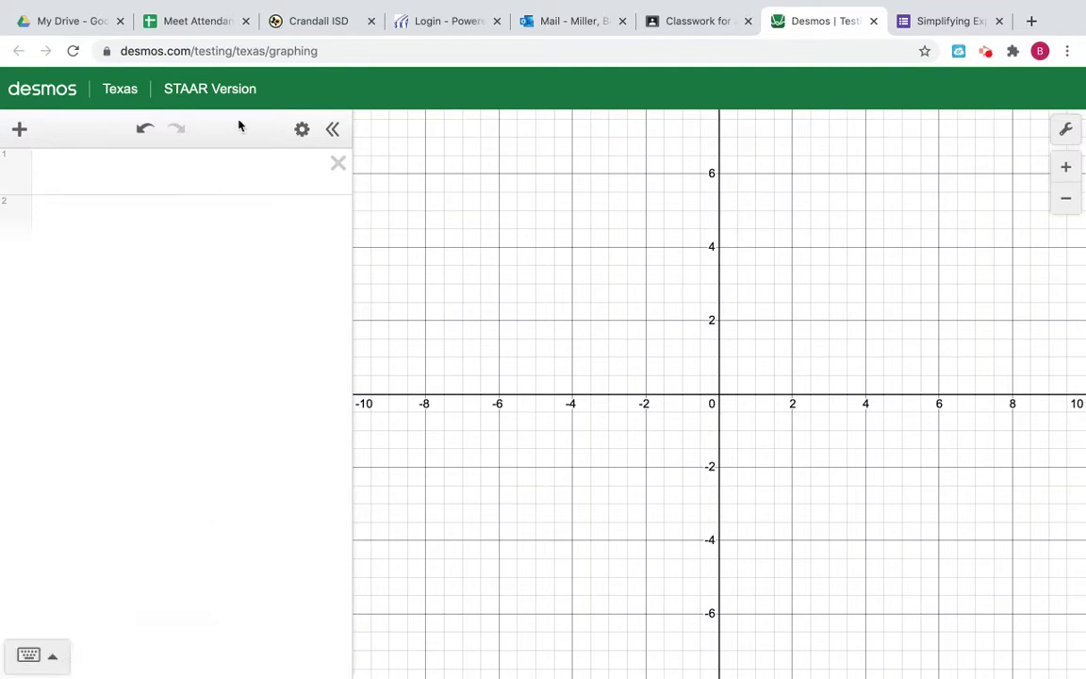
pyautogui.click(113, 172)
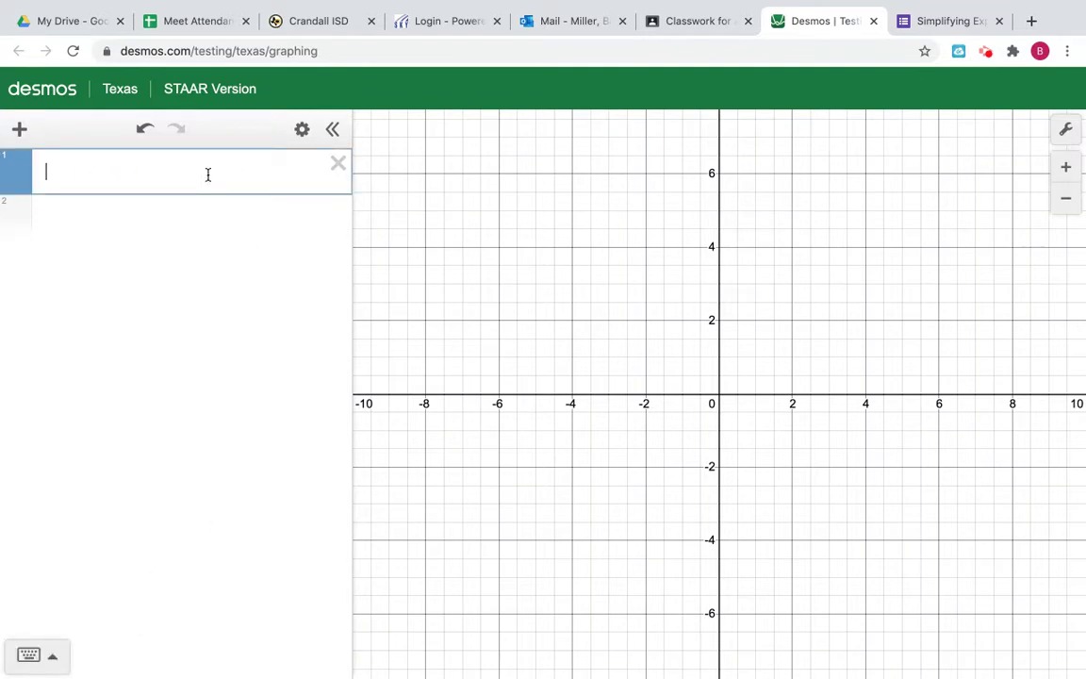
pyautogui.click(199, 219)
pyautogui.click(195, 272)
pyautogui.click(191, 315)
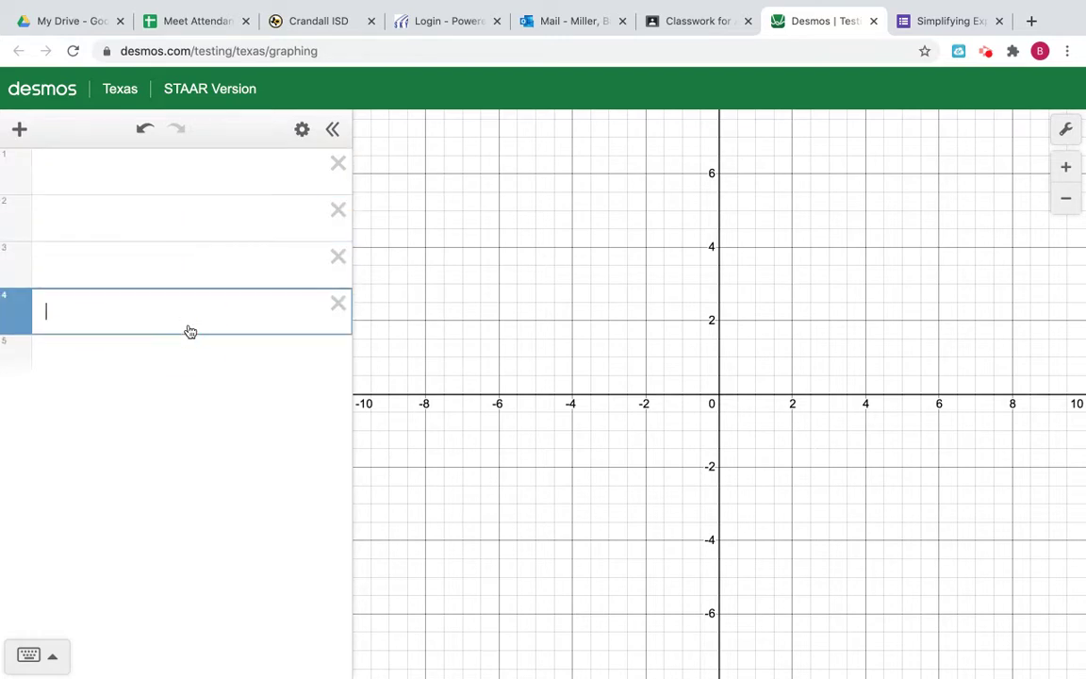
pyautogui.click(336, 307)
pyautogui.click(337, 257)
pyautogui.click(338, 211)
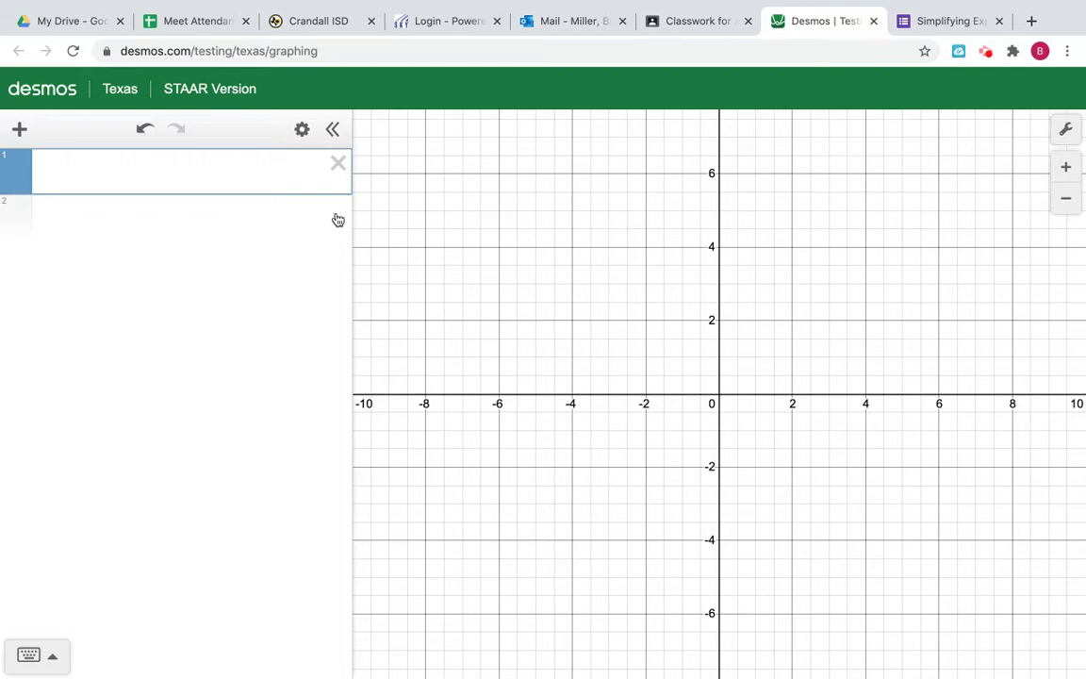
# Show the on-screen math keypad, hide it, and bring it back
pyautogui.click(40, 655)
pyautogui.click(47, 521)
pyautogui.click(40, 664)
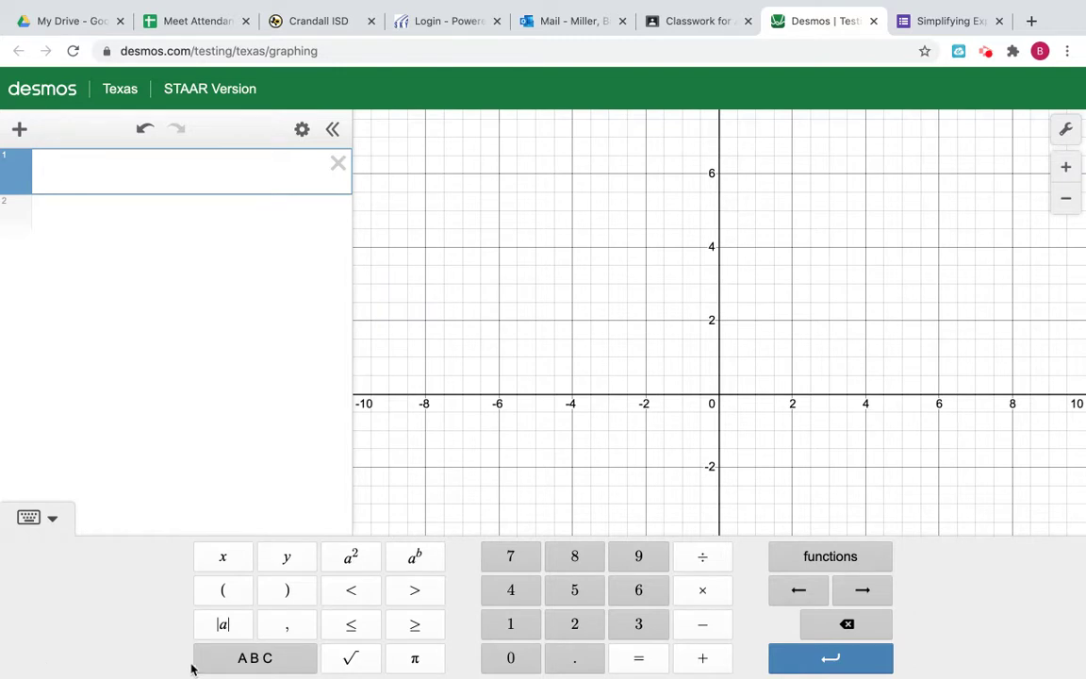
pyautogui.click(520, 603)
pyautogui.click(357, 558)
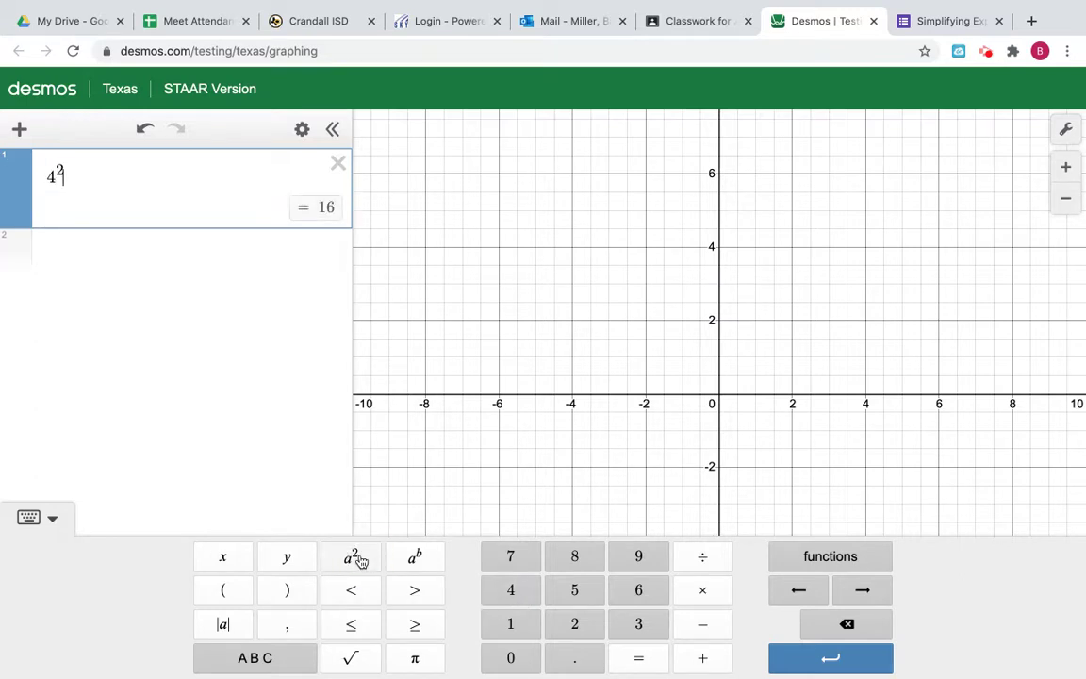
pyautogui.click(819, 626)
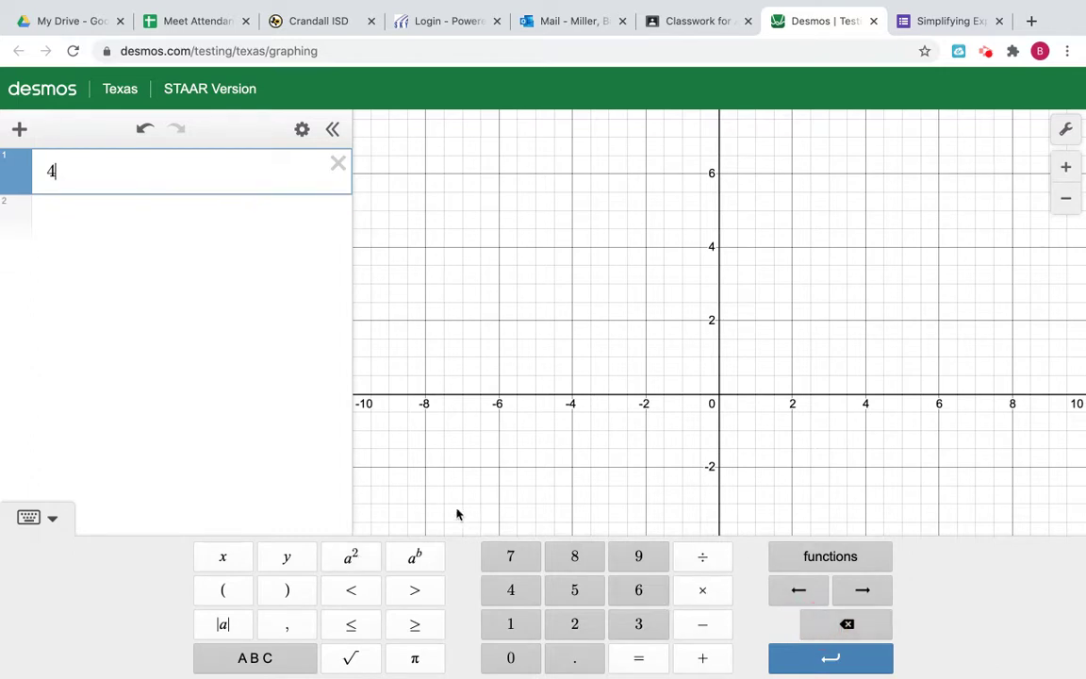
pyautogui.click(417, 558)
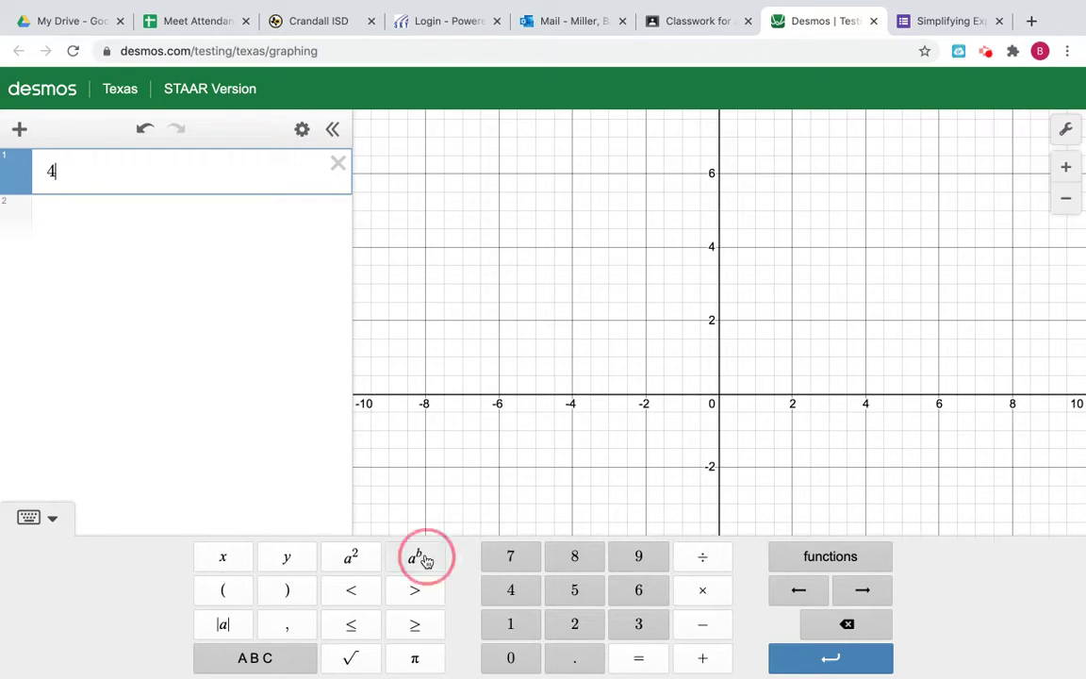
pyautogui.click(636, 590)
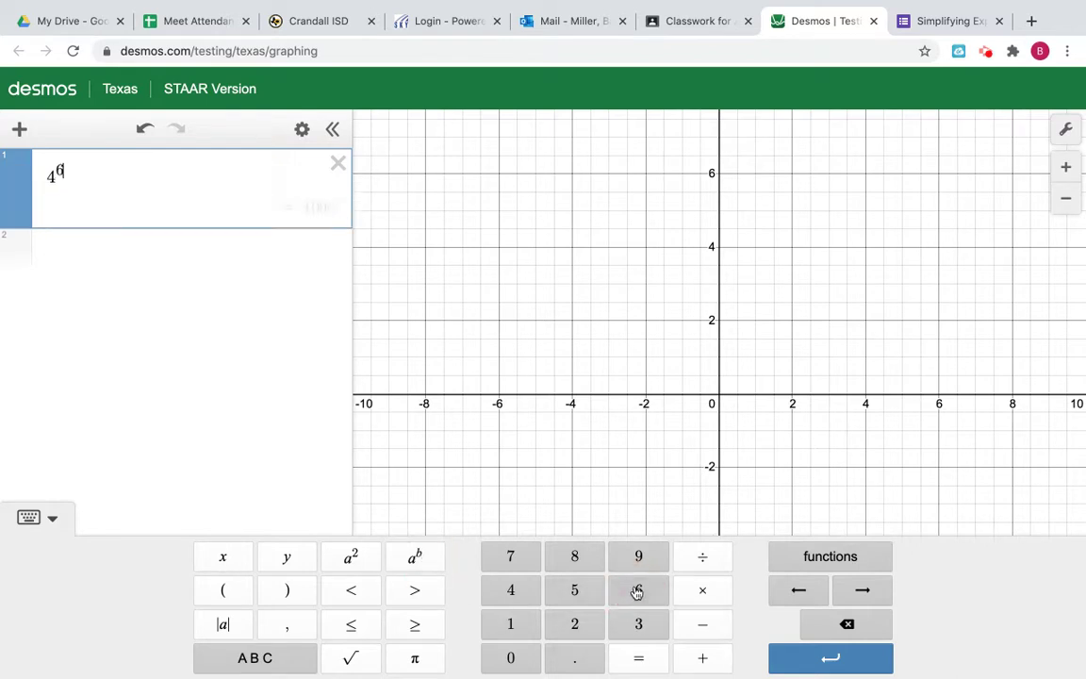
pyautogui.click(600, 594)
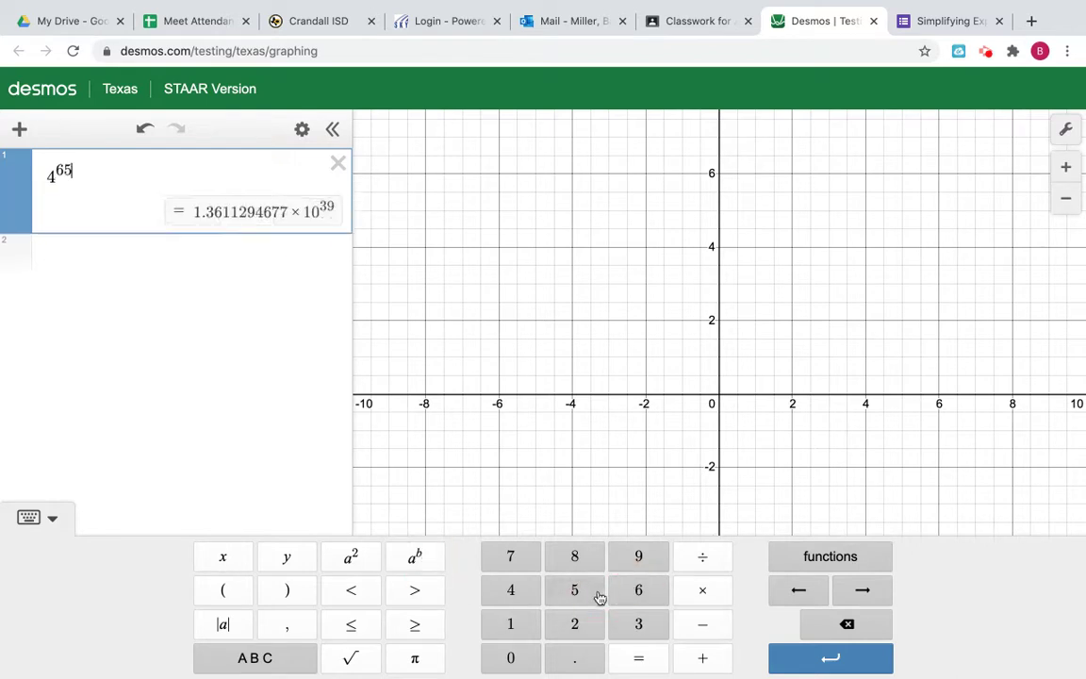
pyautogui.click(823, 627)
pyautogui.click(824, 627)
pyautogui.click(823, 627)
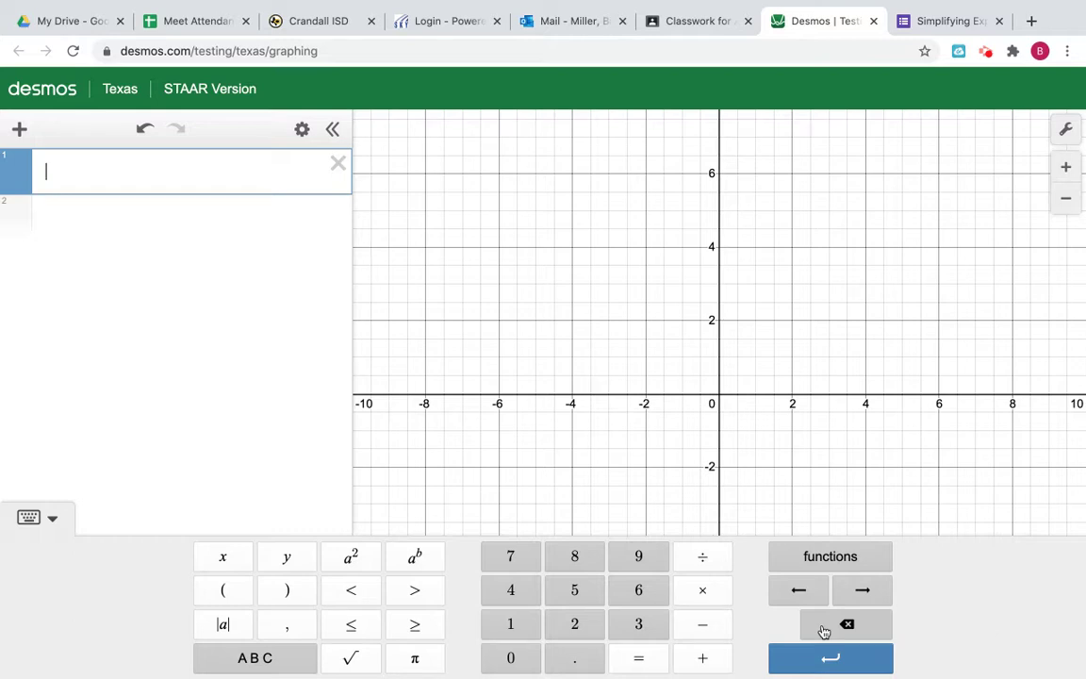
# Complete the 3k + 5k expression, point out its terms and coefficient 5, then clear it
pyautogui.write('+ 5k')
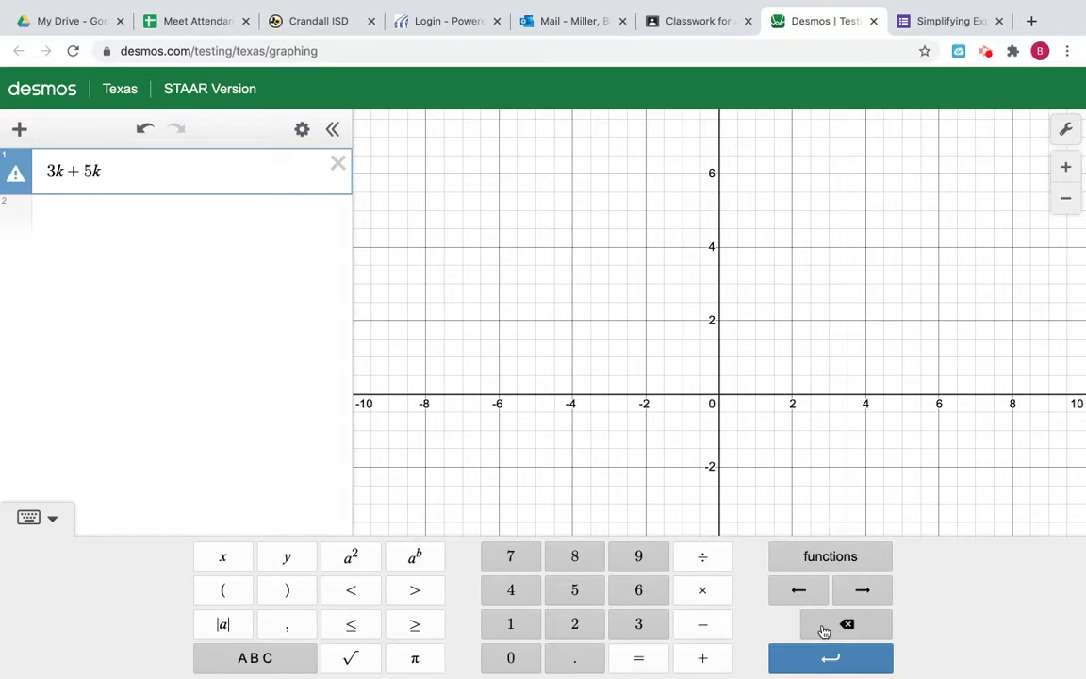
pyautogui.click(92, 170)
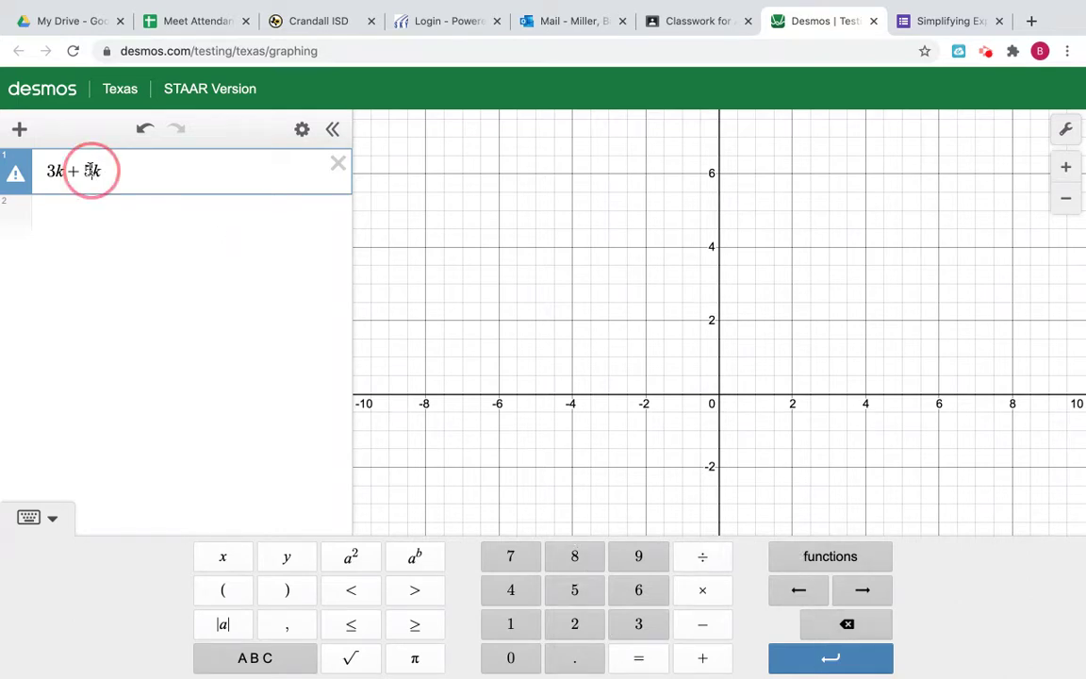
pyautogui.click(73, 167)
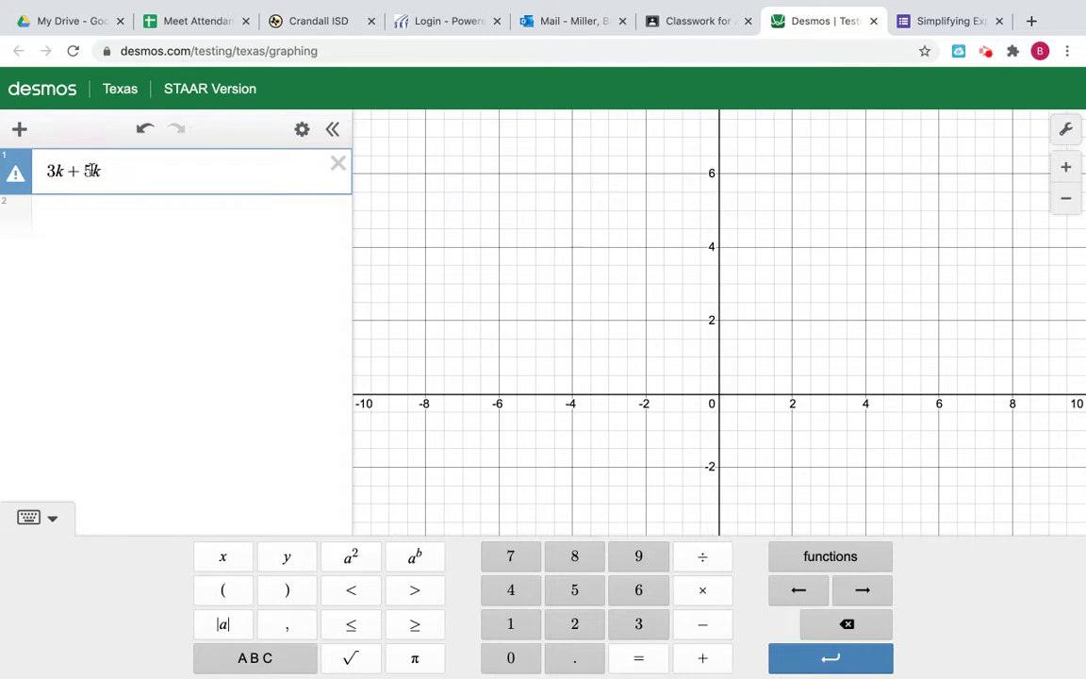
pyautogui.doubleClick(89, 170)
pyautogui.click(338, 164)
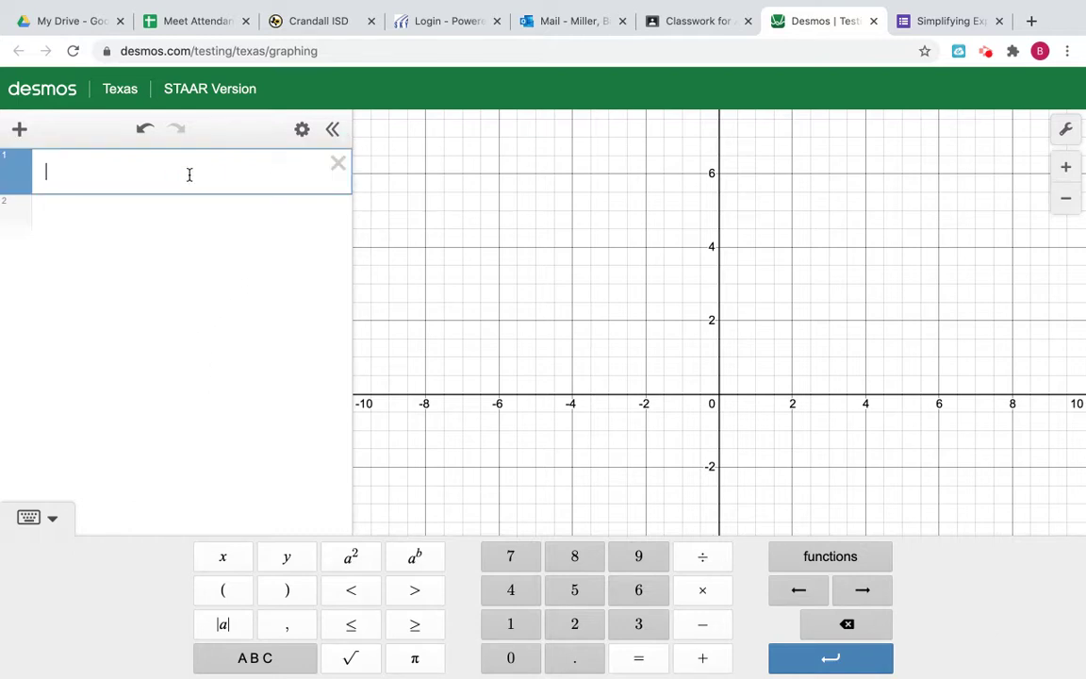
# Enter 3 + 5 with the keypad to show the result 8, then delete it
pyautogui.click(641, 624)
pyautogui.click(702, 657)
pyautogui.click(574, 590)
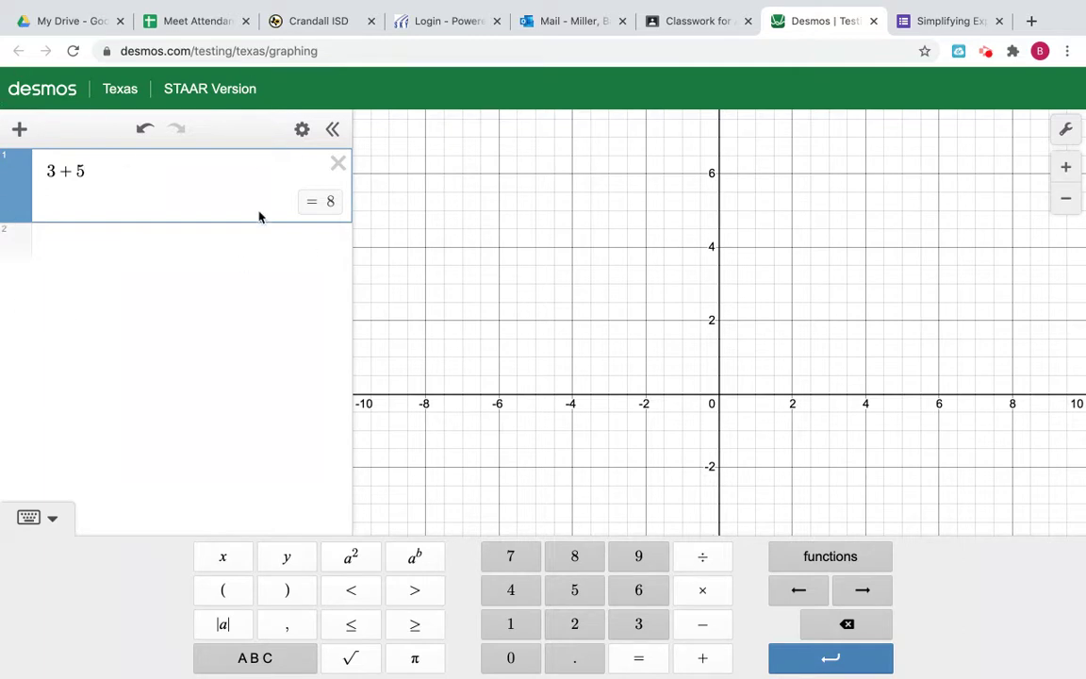
pyautogui.click(337, 165)
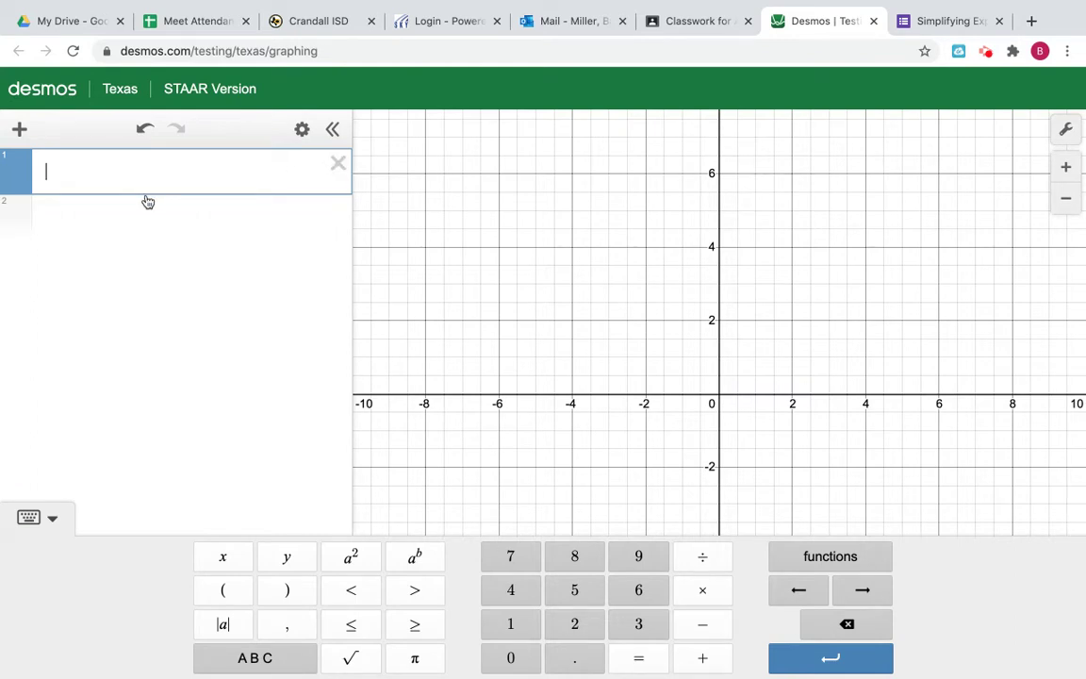
# Key in 3/5 + 5 on the keypad, removing a stray extra 5 and multiplication sign
pyautogui.click(638, 624)
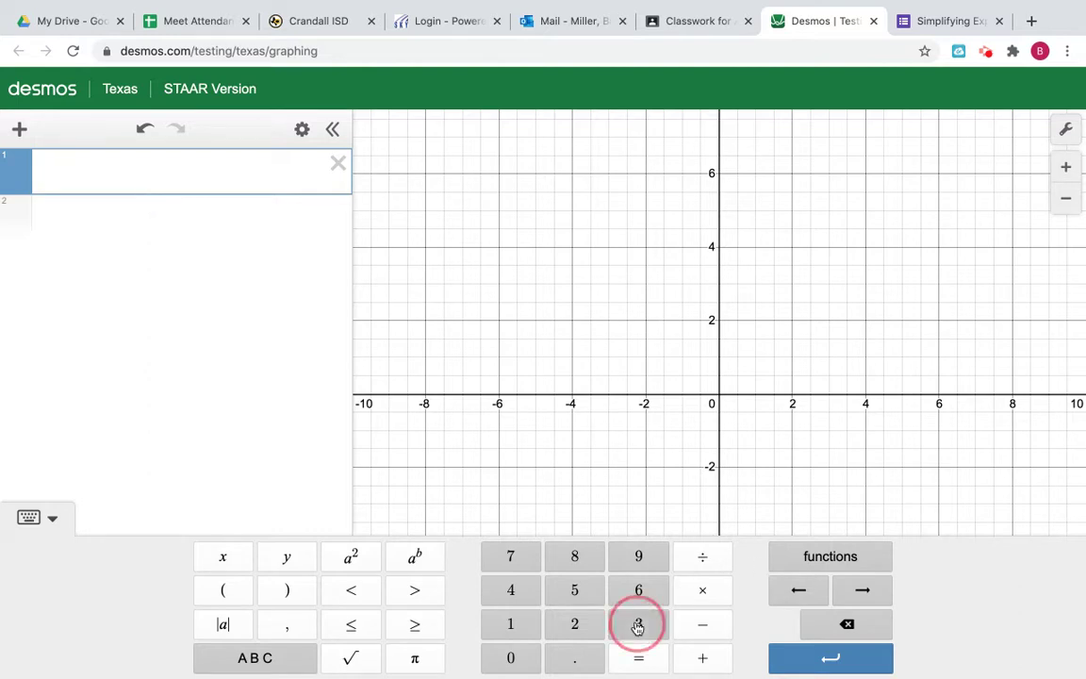
pyautogui.click(704, 563)
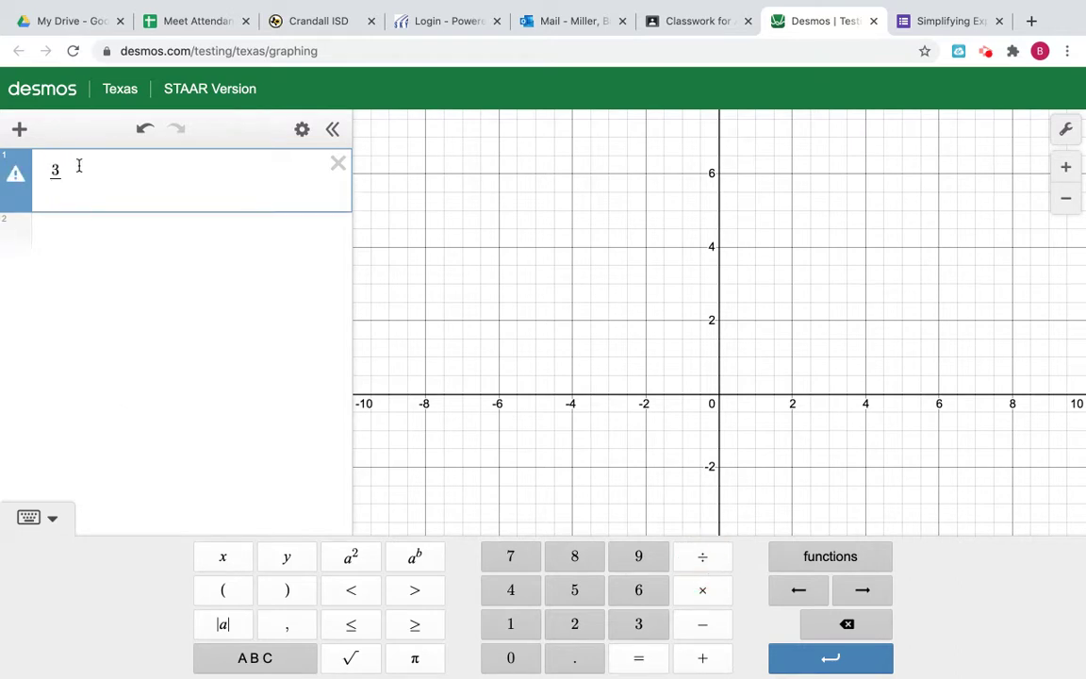
pyautogui.click(574, 590)
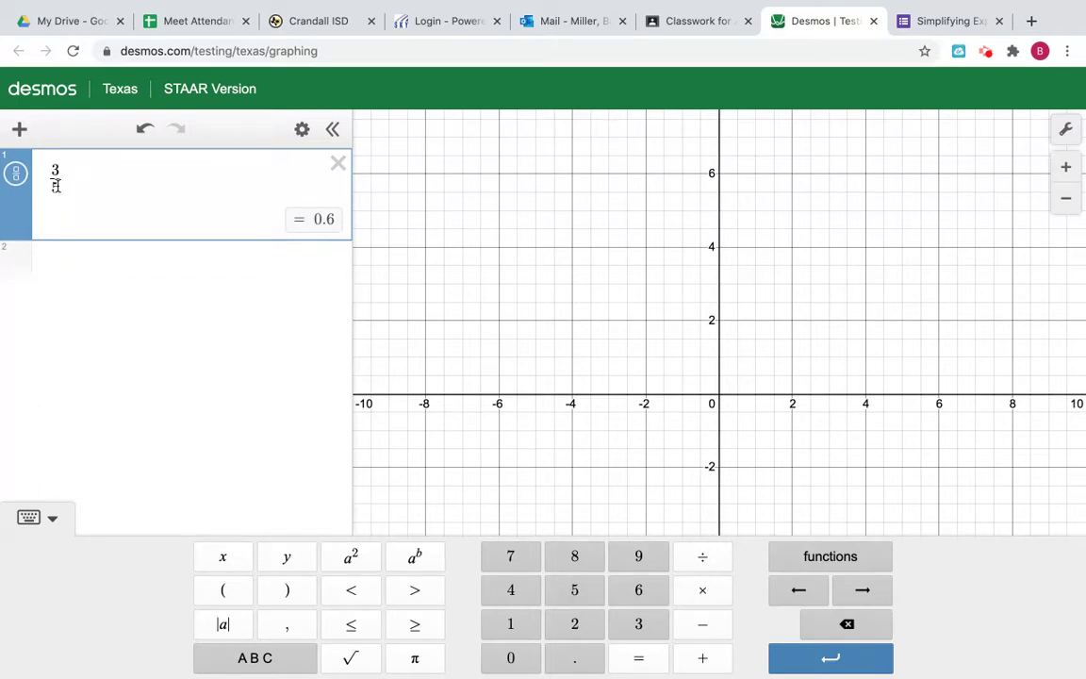
pyautogui.click(577, 592)
pyautogui.click(701, 594)
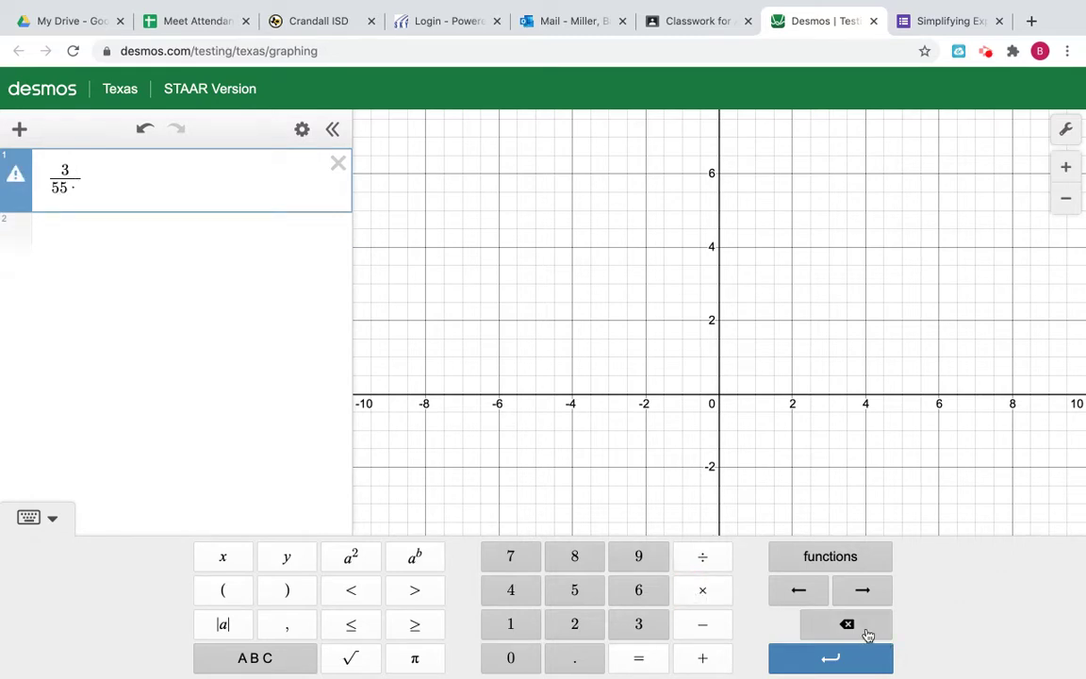
pyautogui.click(867, 634)
pyautogui.click(867, 634)
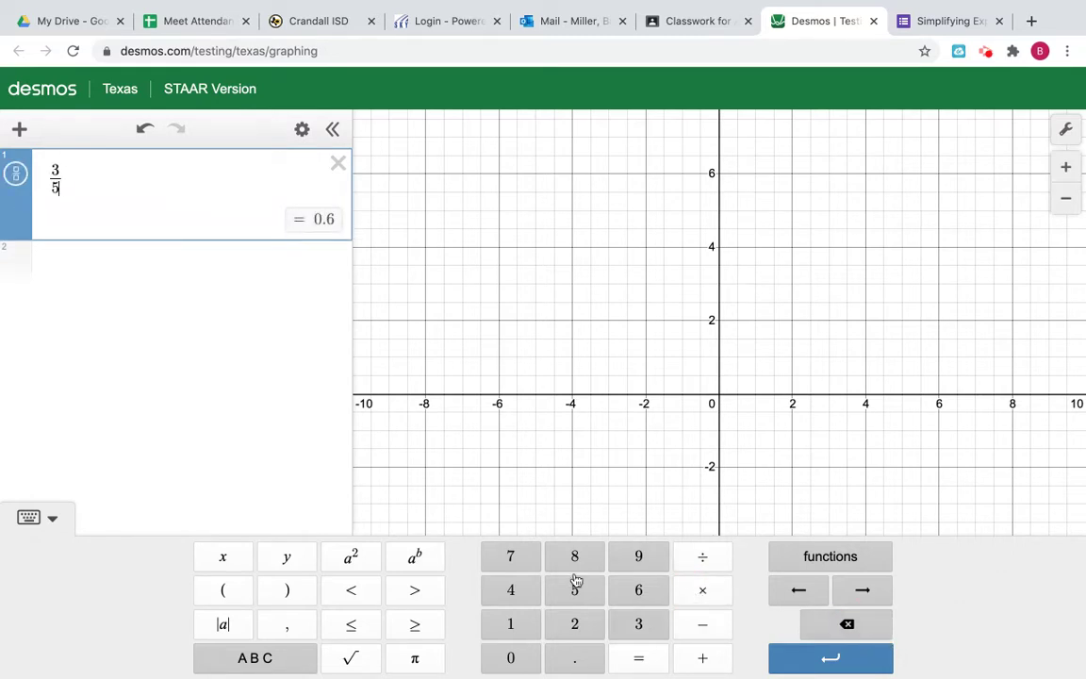
pyautogui.click(860, 592)
pyautogui.click(705, 657)
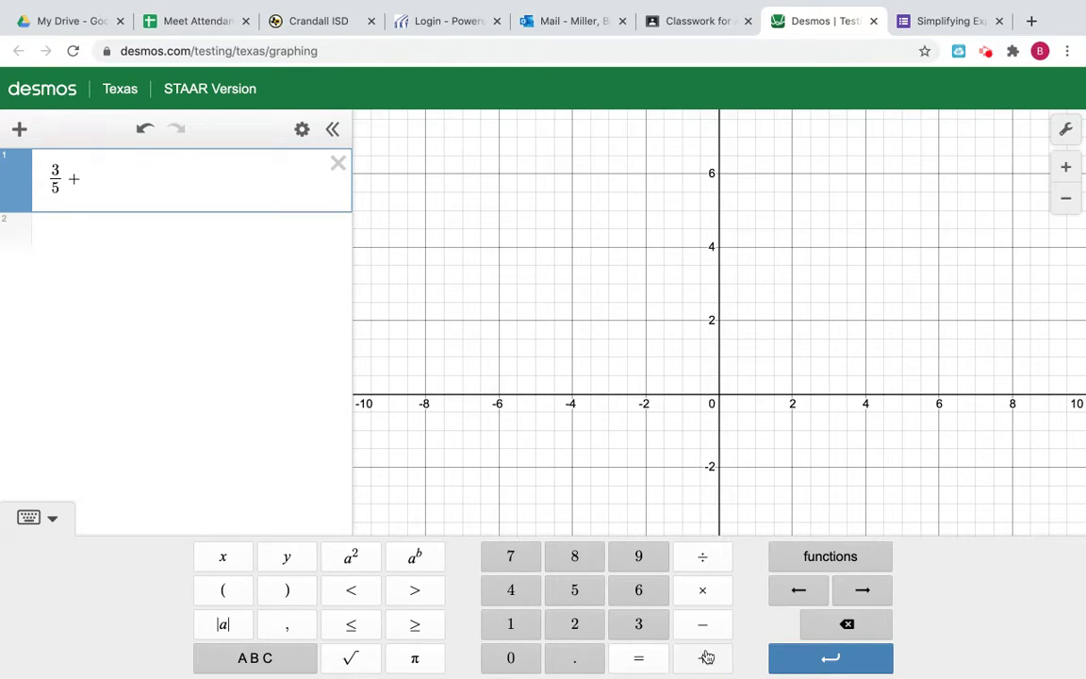
pyautogui.click(563, 592)
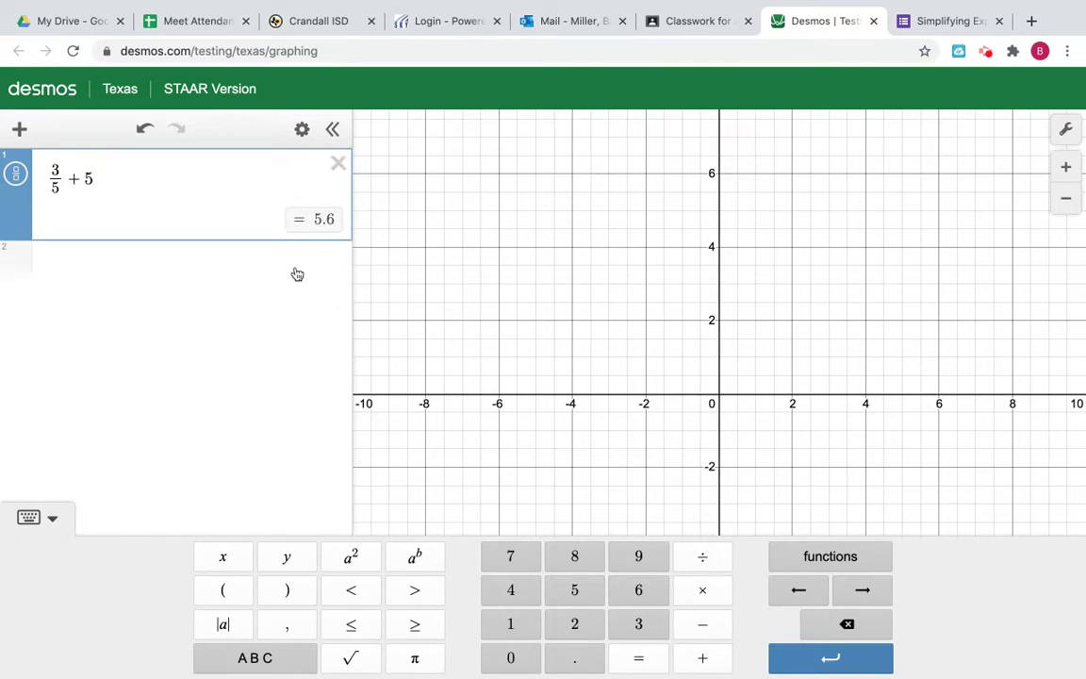
# Show the result as 28/5, switch back to 5.6, then delete the expression
pyautogui.click(13, 174)
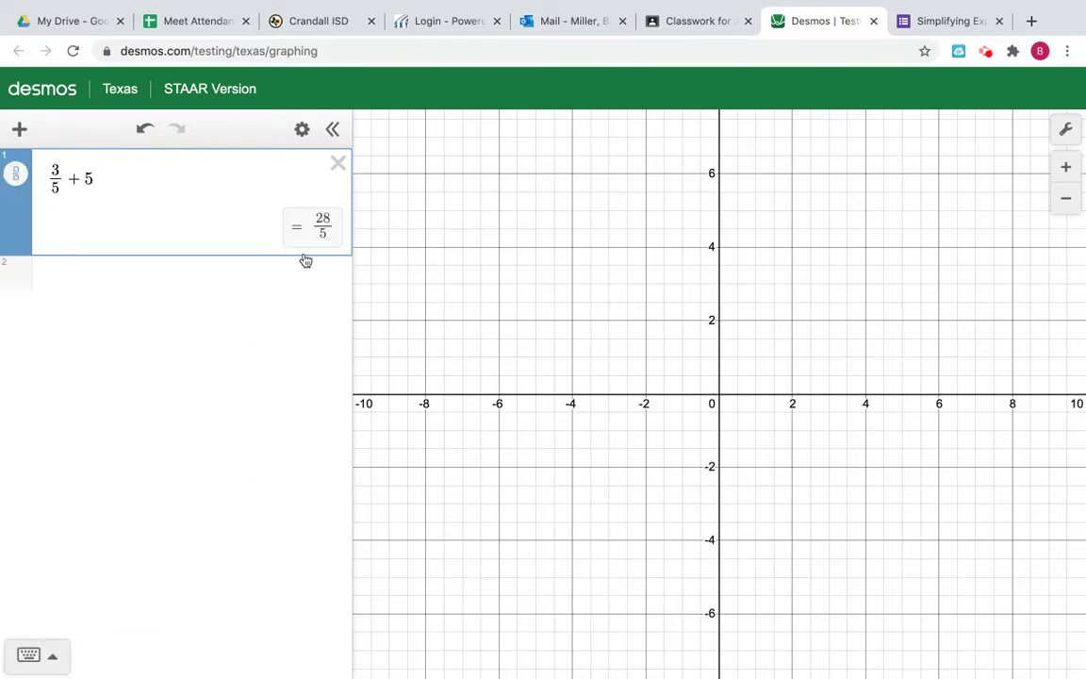
pyautogui.click(16, 173)
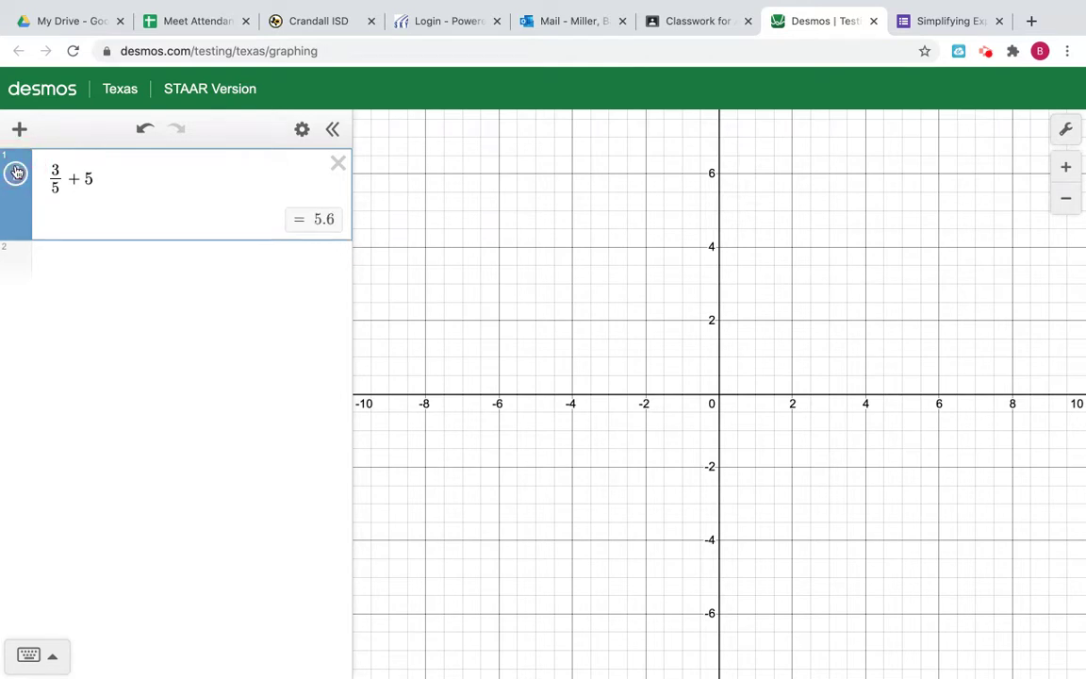
pyautogui.click(336, 167)
# Key in 15 + 3/5, then insert whole number 5 before the fraction to form 15 + 5 3/5
pyautogui.click(109, 174)
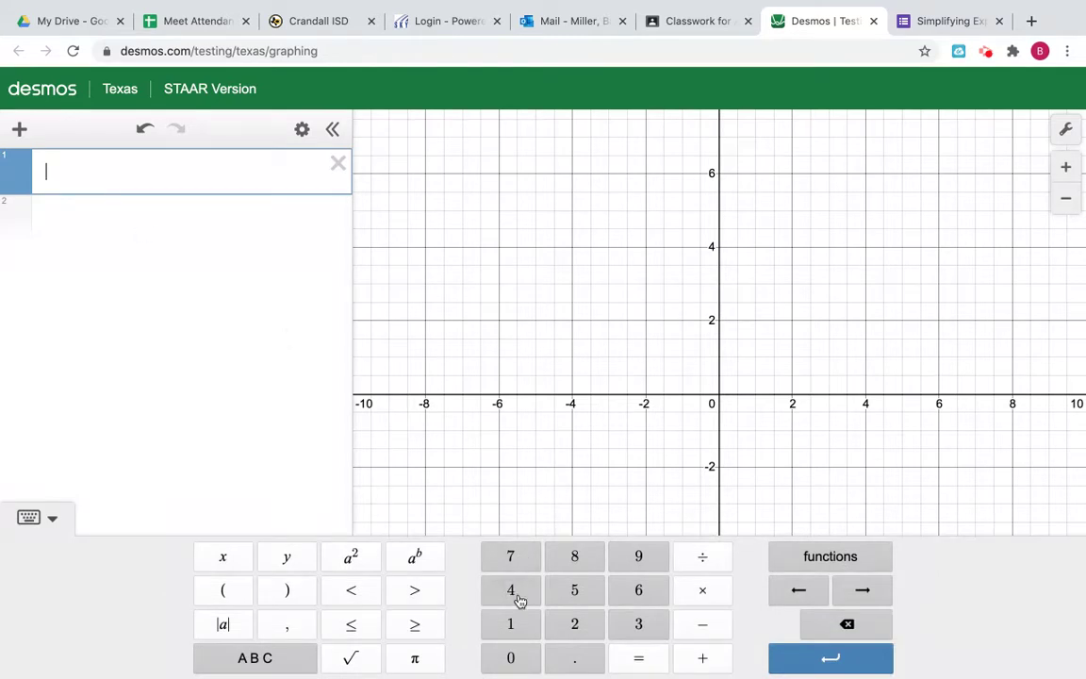
pyautogui.click(514, 624)
pyautogui.click(702, 672)
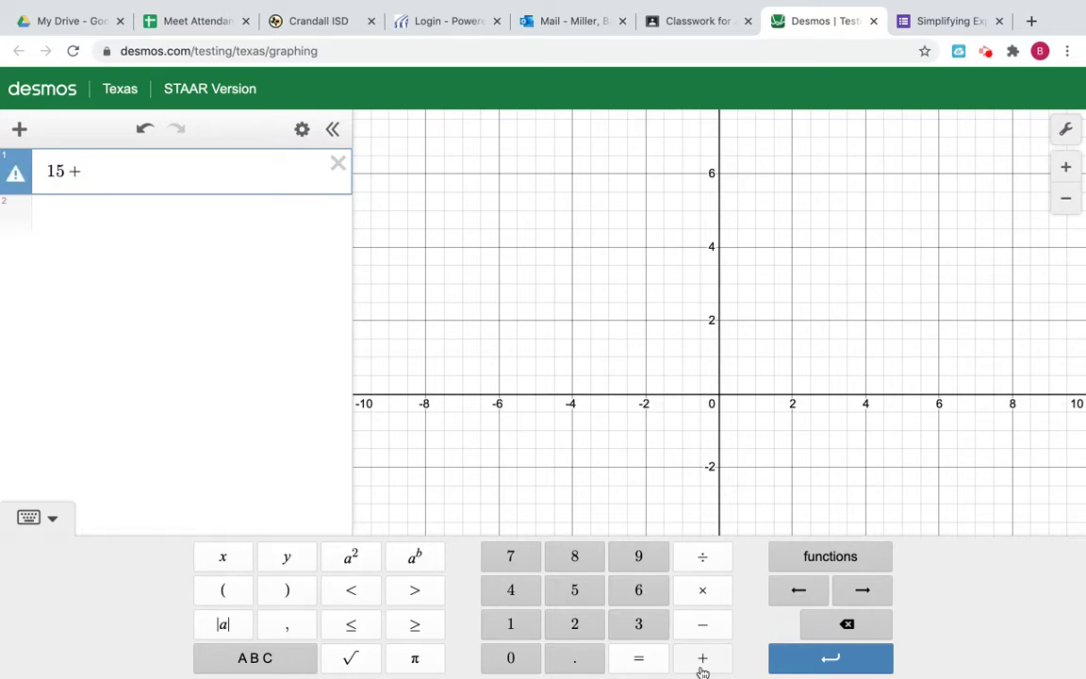
pyautogui.click(639, 625)
pyautogui.click(705, 561)
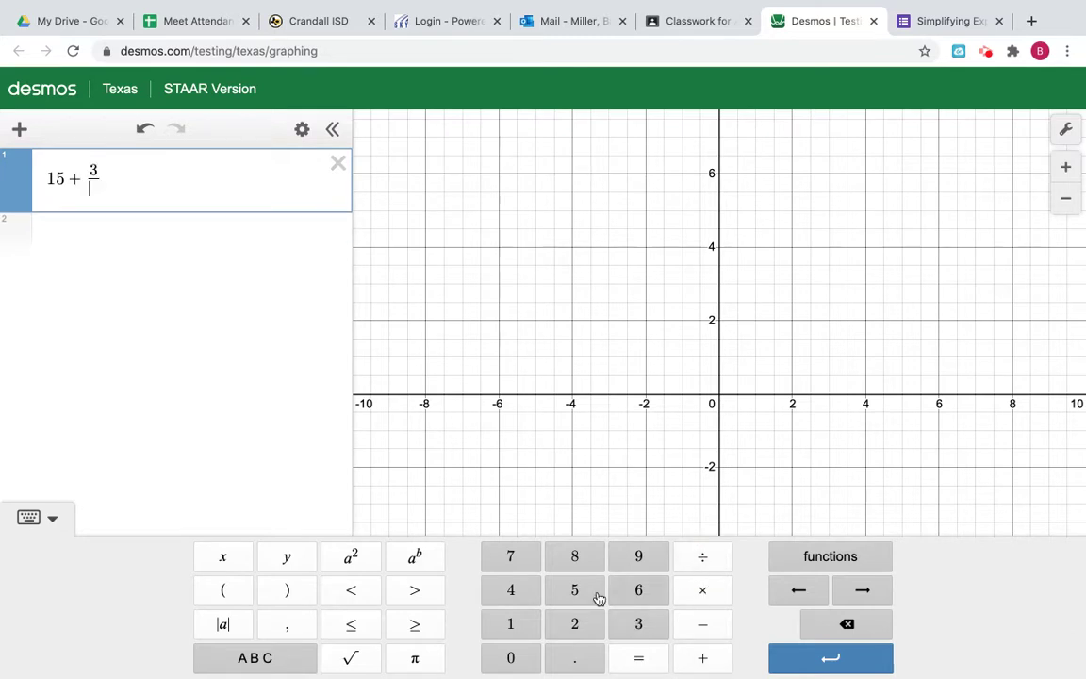
pyautogui.click(591, 591)
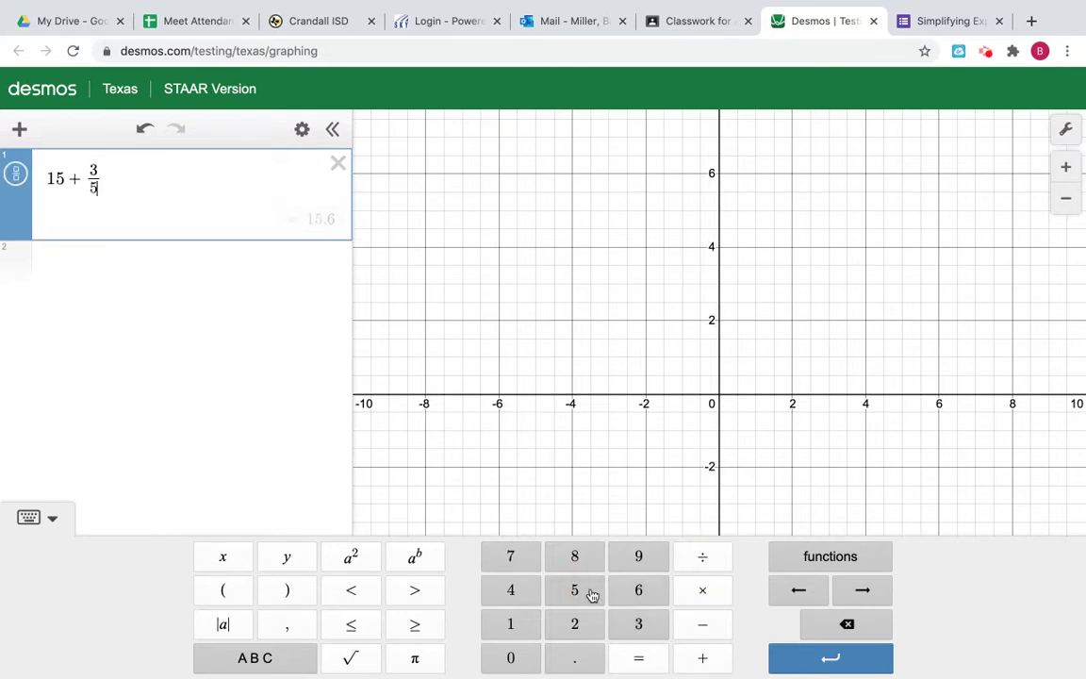
pyautogui.click(84, 178)
pyautogui.click(574, 591)
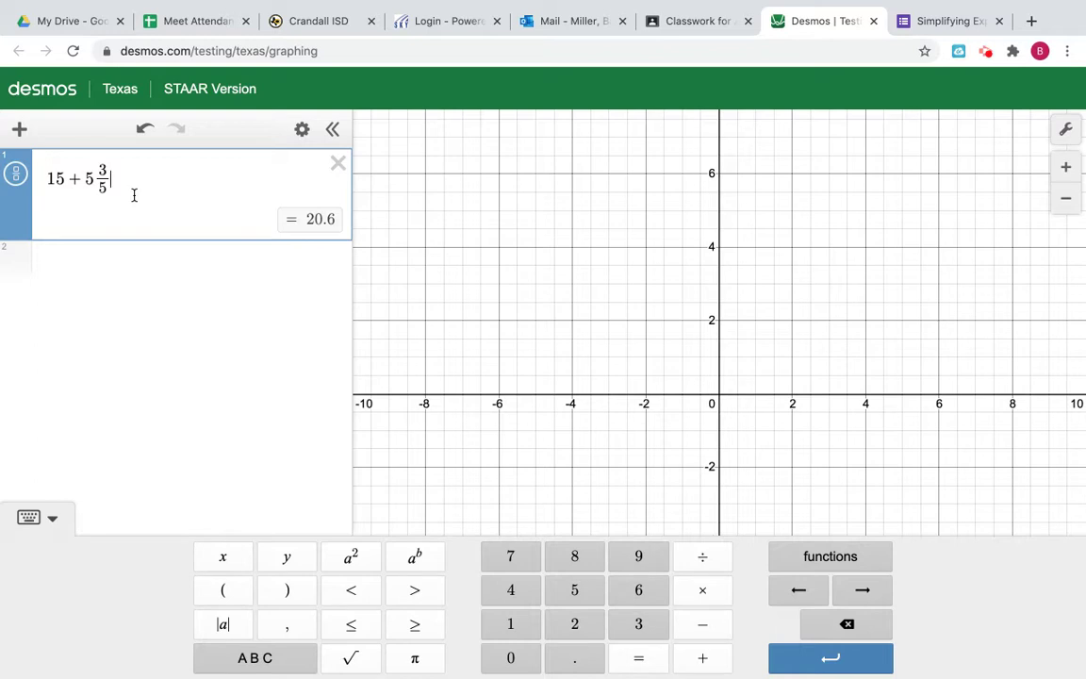
# Show the result as 103/5, switch back to 20.6, then delete the expression
pyautogui.click(16, 177)
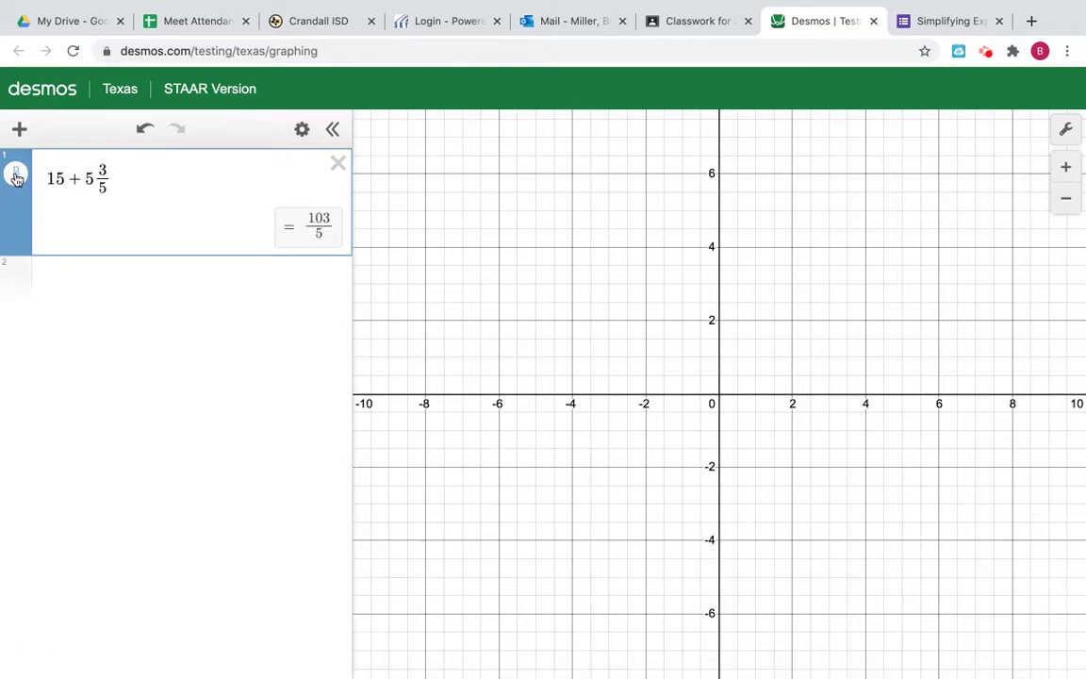
pyautogui.click(16, 177)
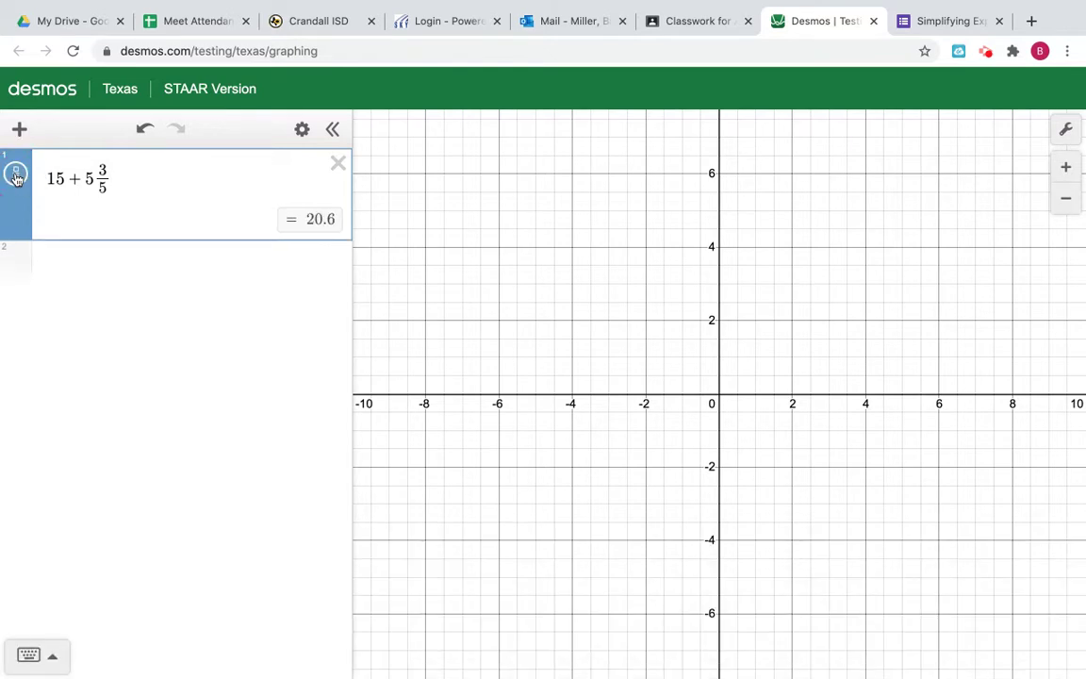
pyautogui.click(338, 169)
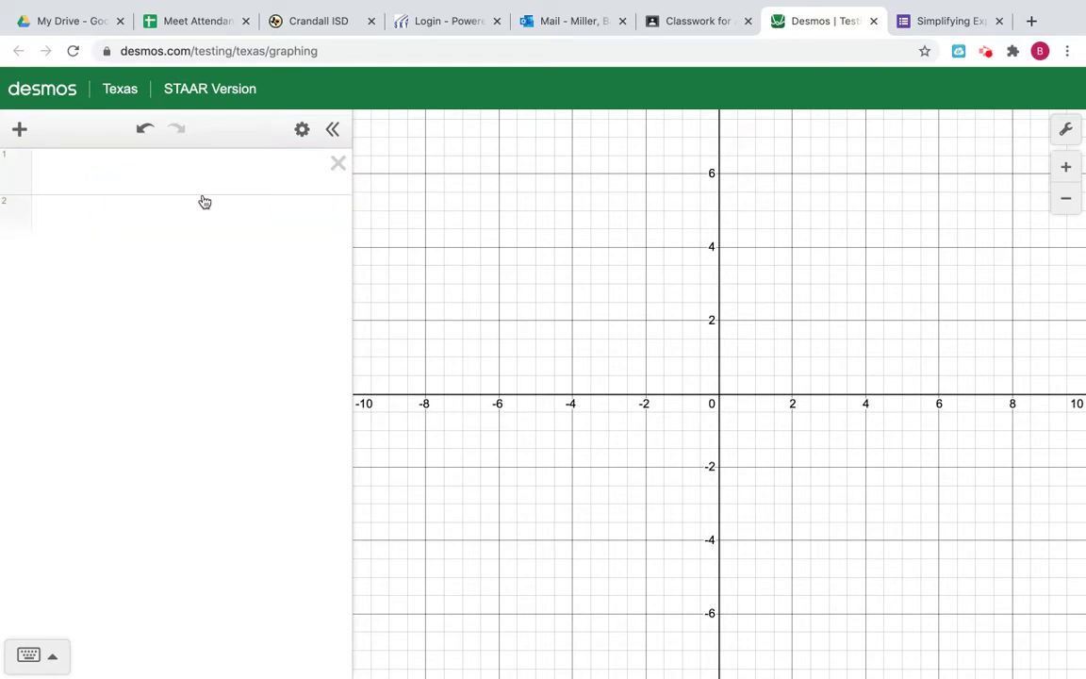
# Place the cursor in the empty first expression line, ready for a new entry
pyautogui.click(190, 167)
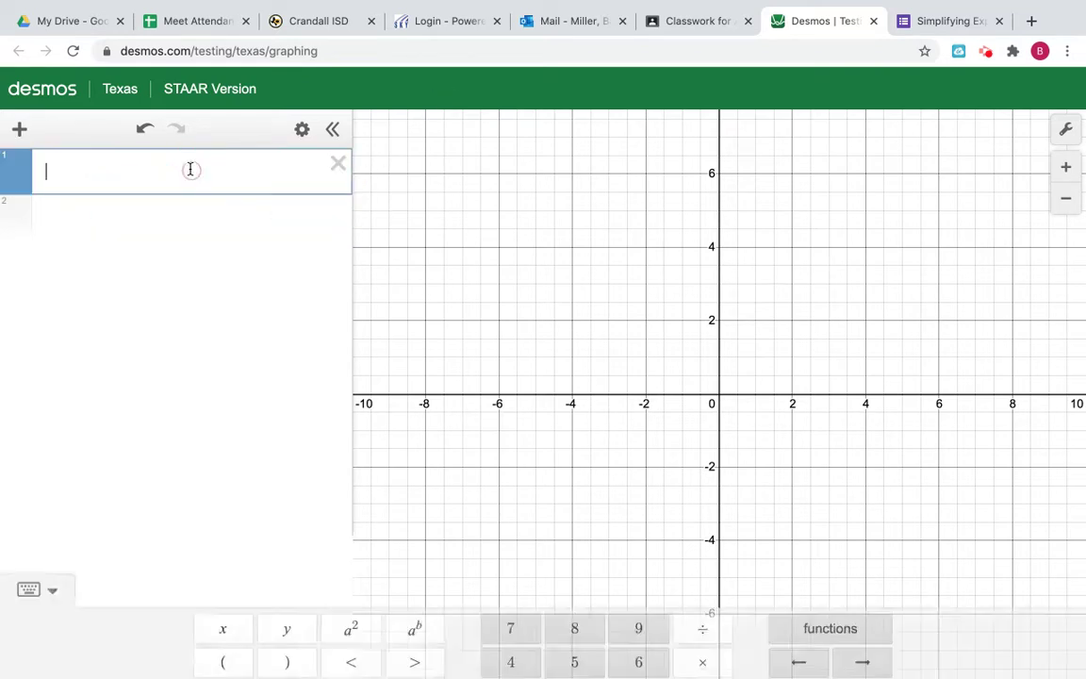